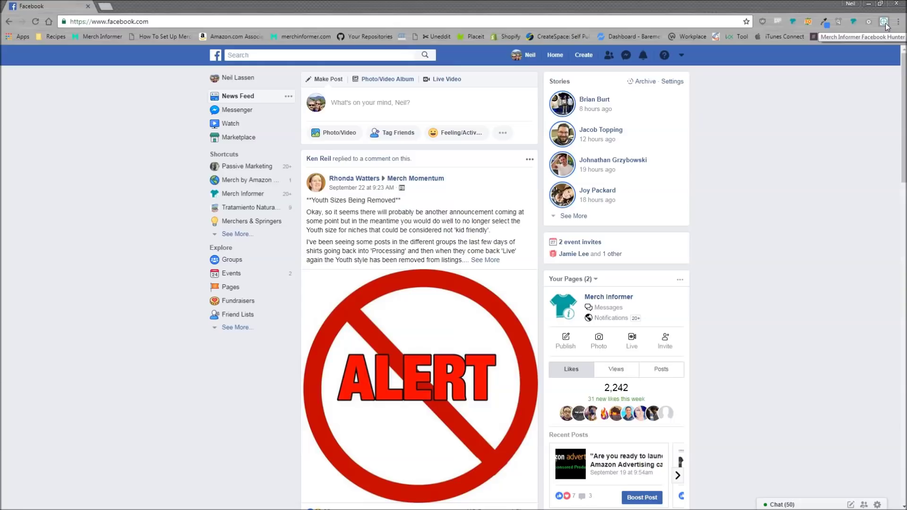
# Step: In the Facebook Hunter panel, set the search month to August and the year to 2018
pyautogui.click(883, 21)
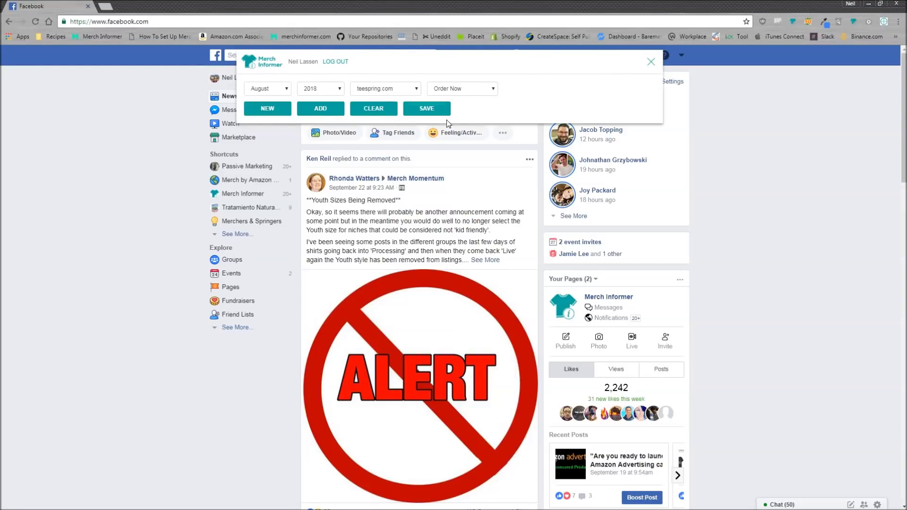
pyautogui.click(153, 22)
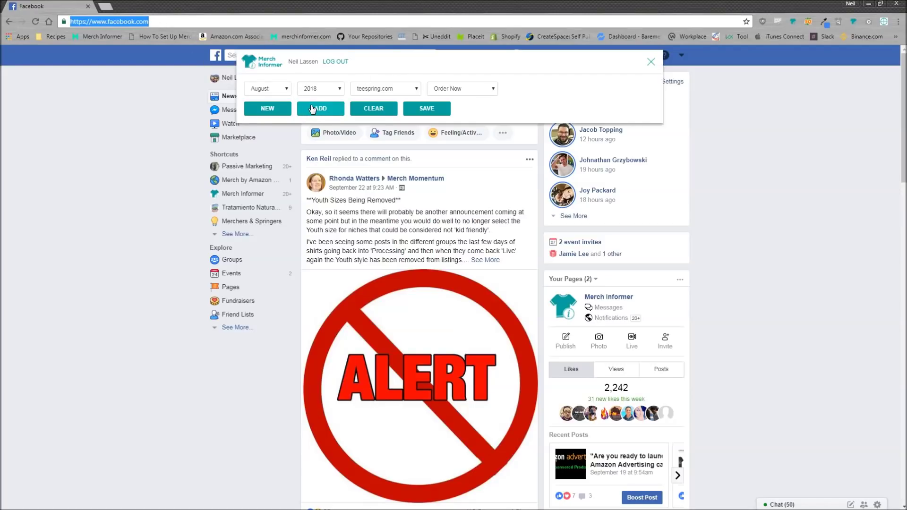
pyautogui.click(277, 90)
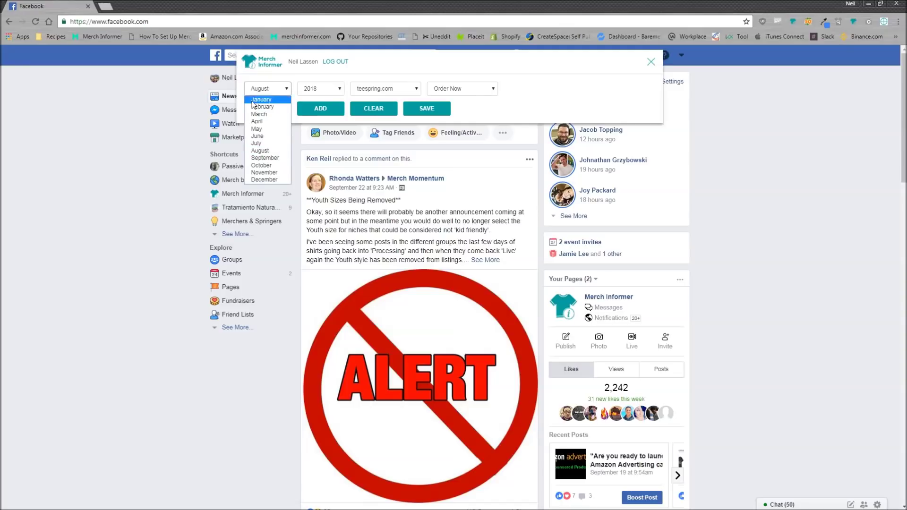
pyautogui.click(325, 88)
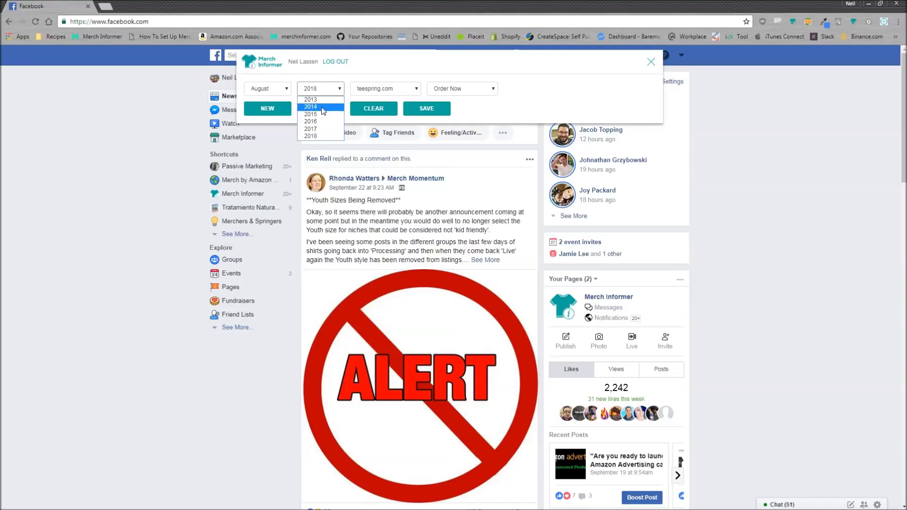
pyautogui.click(316, 136)
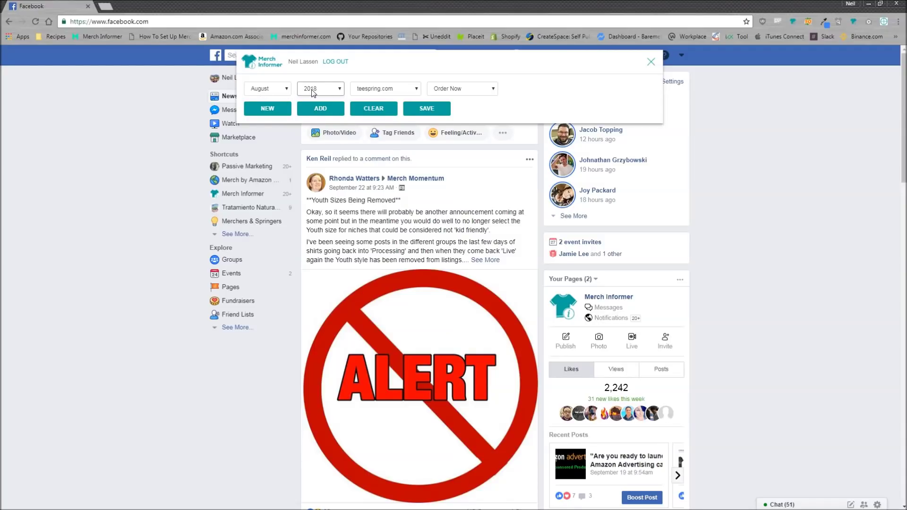
# Step: Choose teespring.com as the site and Order Now as the call-to-action phrase
pyautogui.click(387, 93)
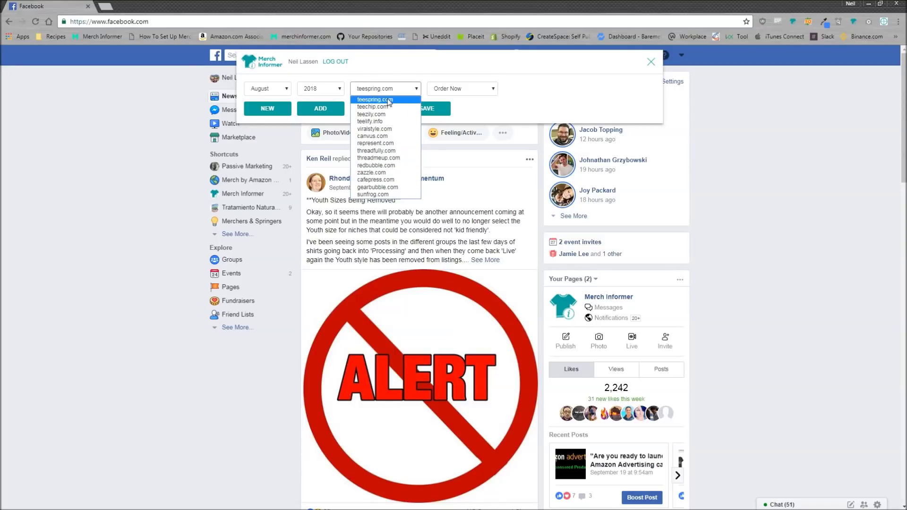
pyautogui.click(388, 100)
pyautogui.click(390, 91)
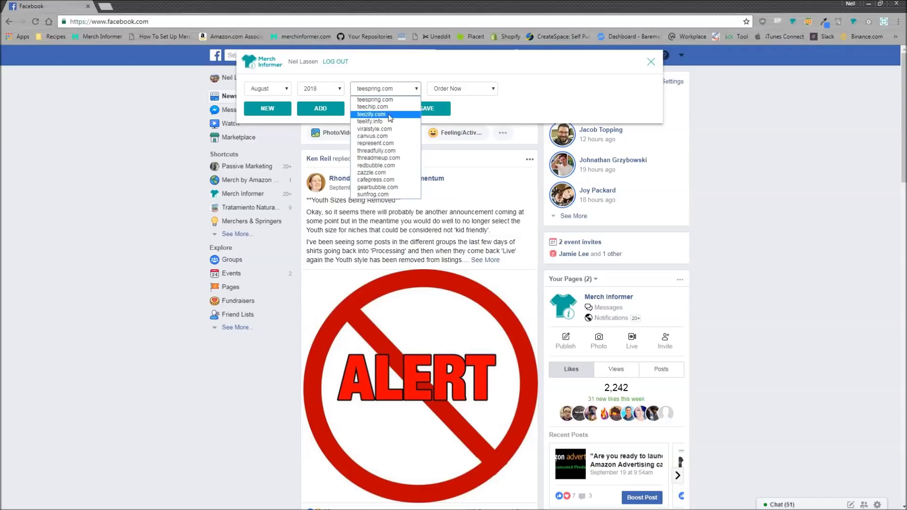
pyautogui.click(419, 84)
pyautogui.click(477, 89)
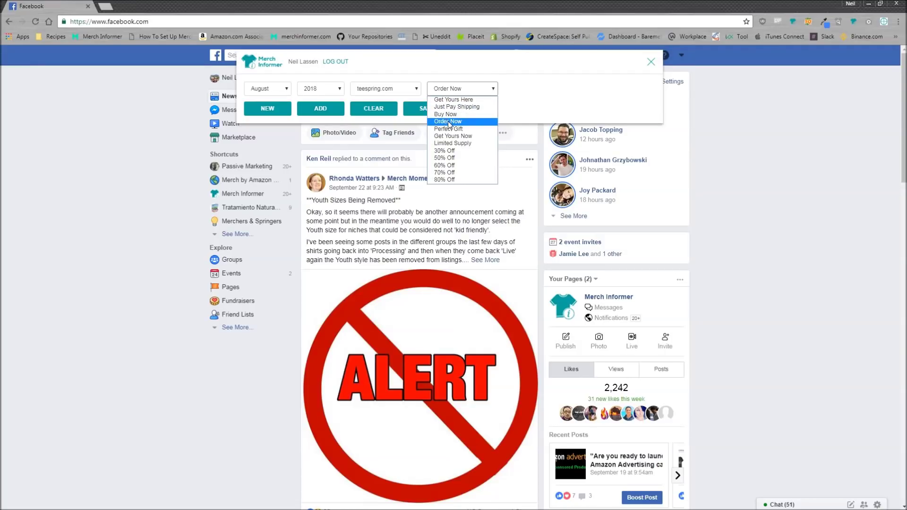
pyautogui.click(395, 91)
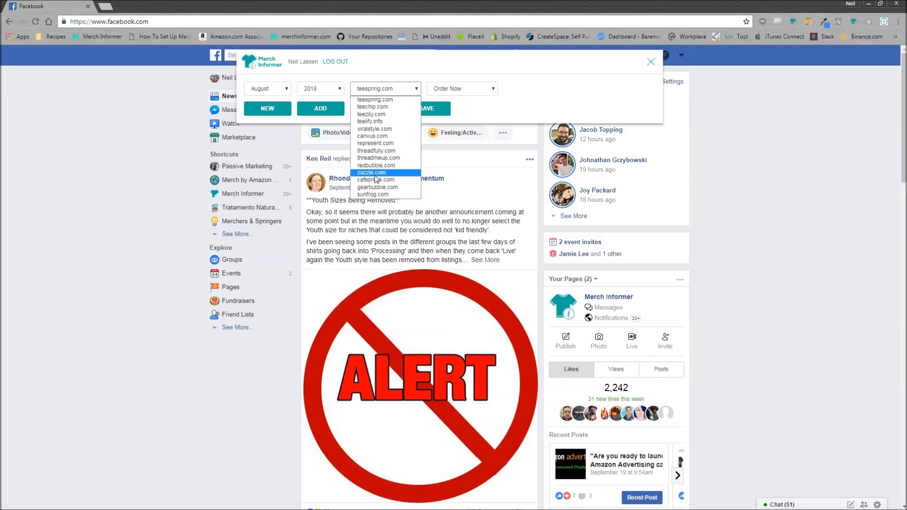
pyautogui.click(488, 89)
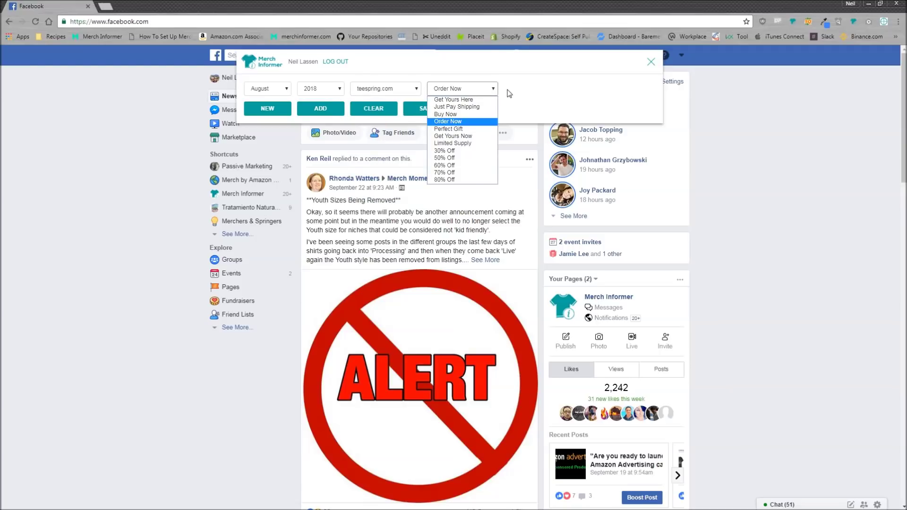
pyautogui.click(404, 90)
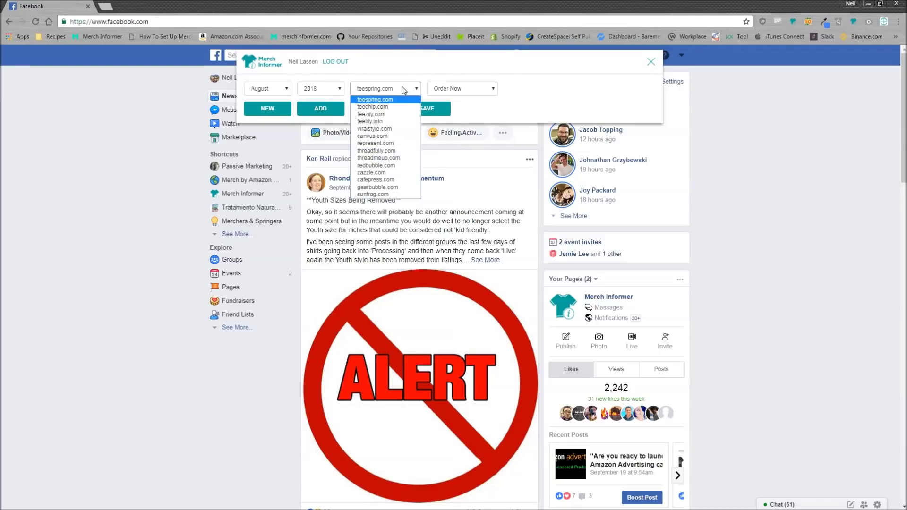
pyautogui.click(462, 90)
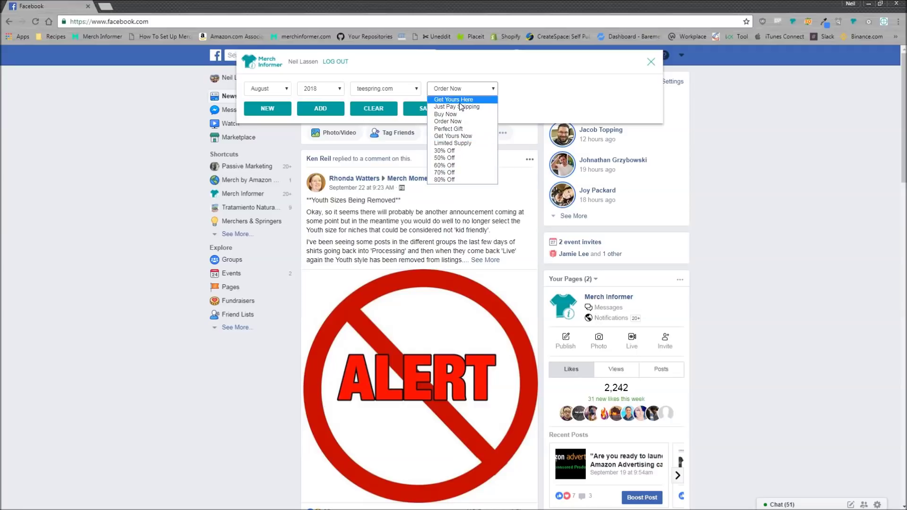
pyautogui.click(462, 89)
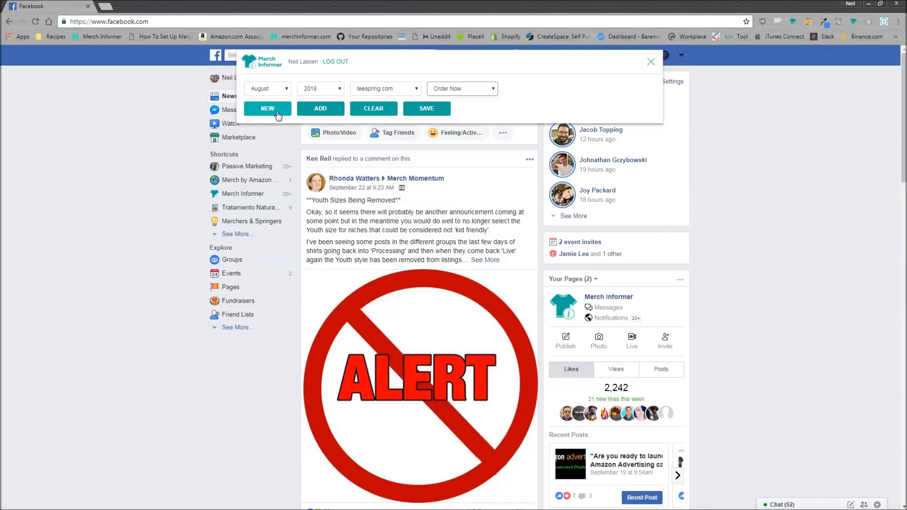
# Step: Collect 20 matching posts, then sort them by likes with the most-liked first
pyautogui.click(277, 113)
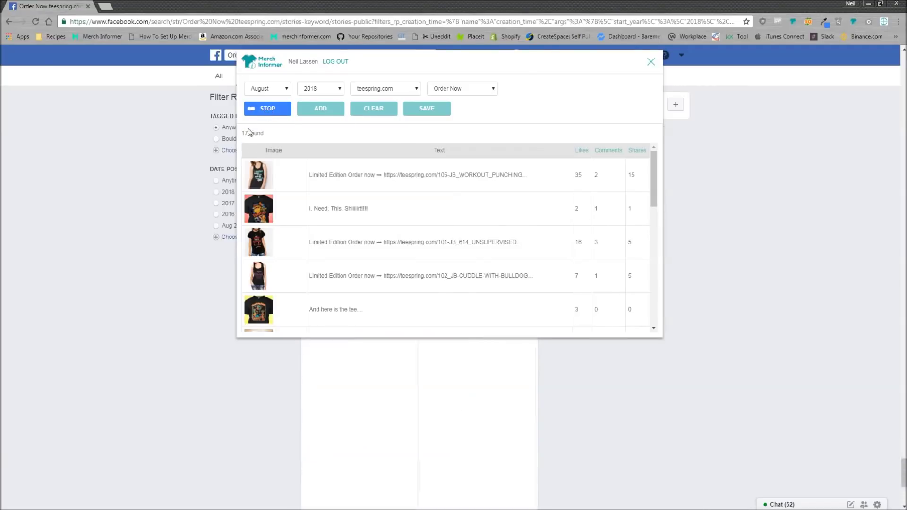
pyautogui.click(270, 113)
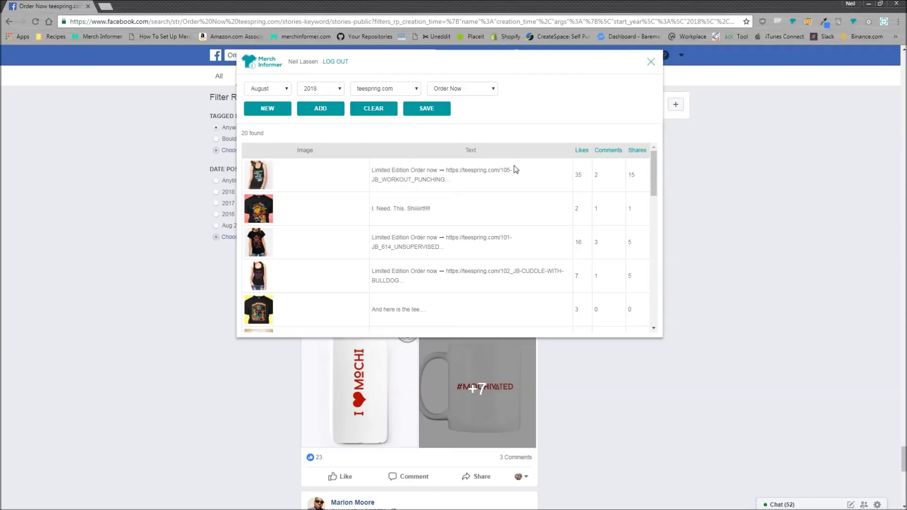
pyautogui.click(586, 151)
pyautogui.click(584, 150)
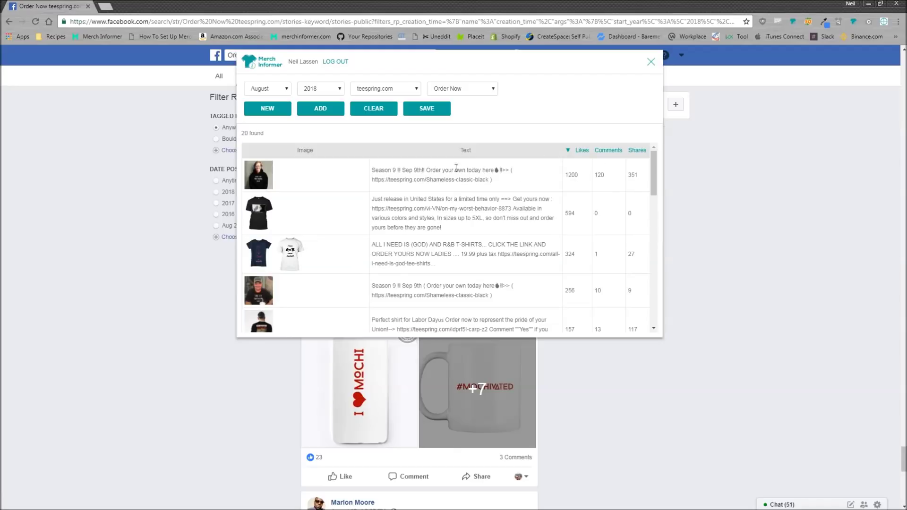
pyautogui.moveTo(260, 175)
pyautogui.moveTo(268, 213)
pyautogui.moveTo(291, 257)
# Step: Re-sort the results by comment count and export them as 2018_8_teespring_com_order_now.csv
pyautogui.click(611, 152)
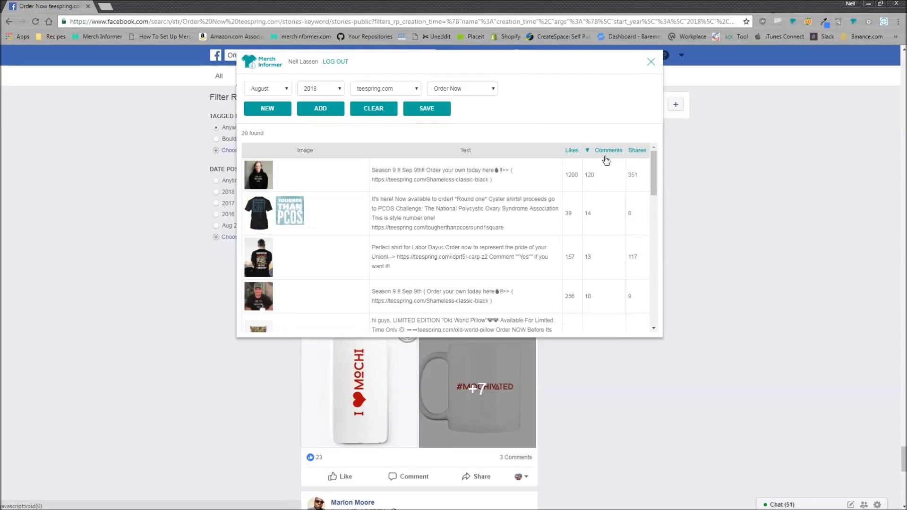
pyautogui.moveTo(261, 259)
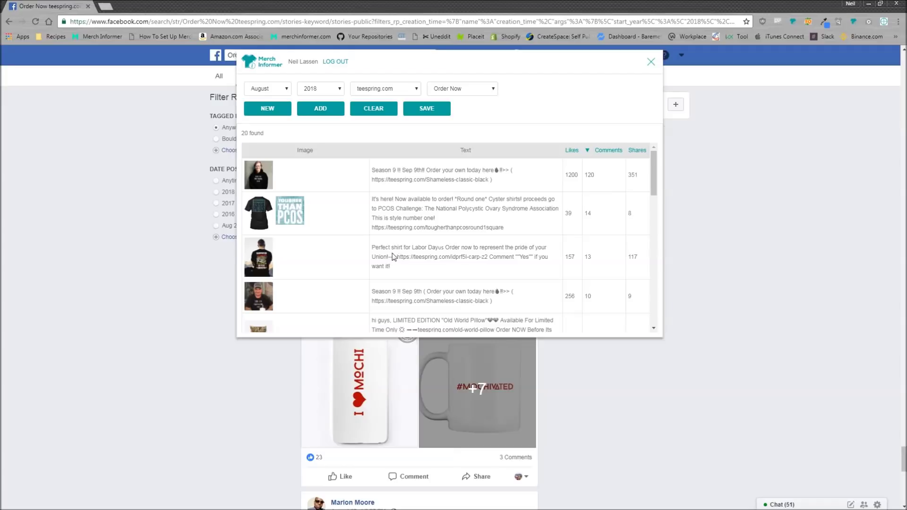
pyautogui.scroll(-5, 564, 200)
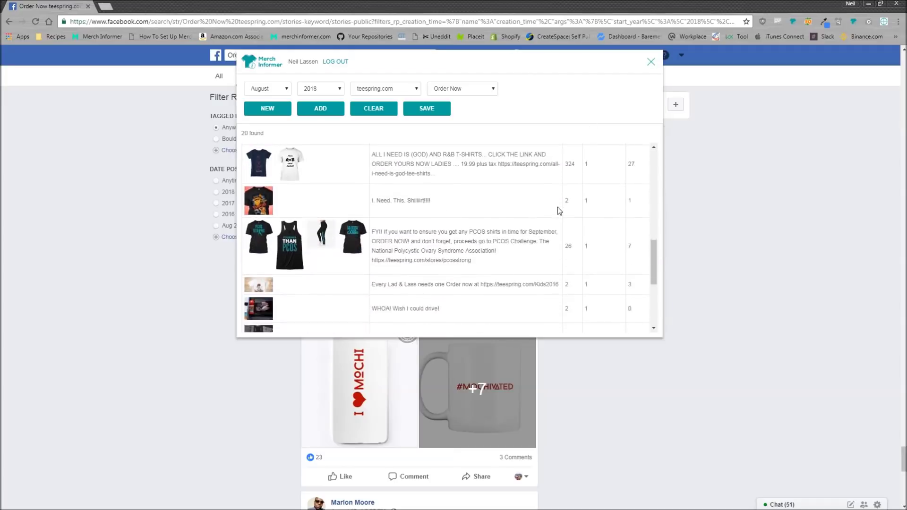
pyautogui.scroll(10, 557, 207)
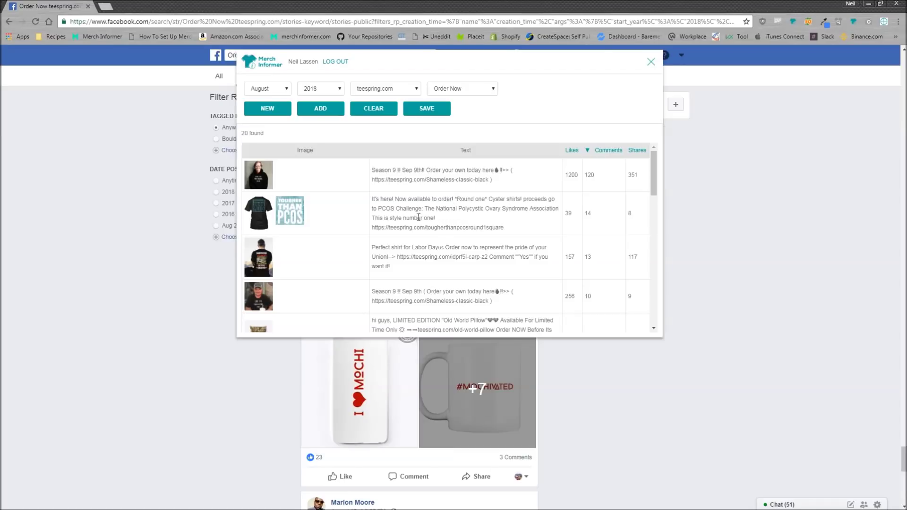
pyautogui.click(431, 112)
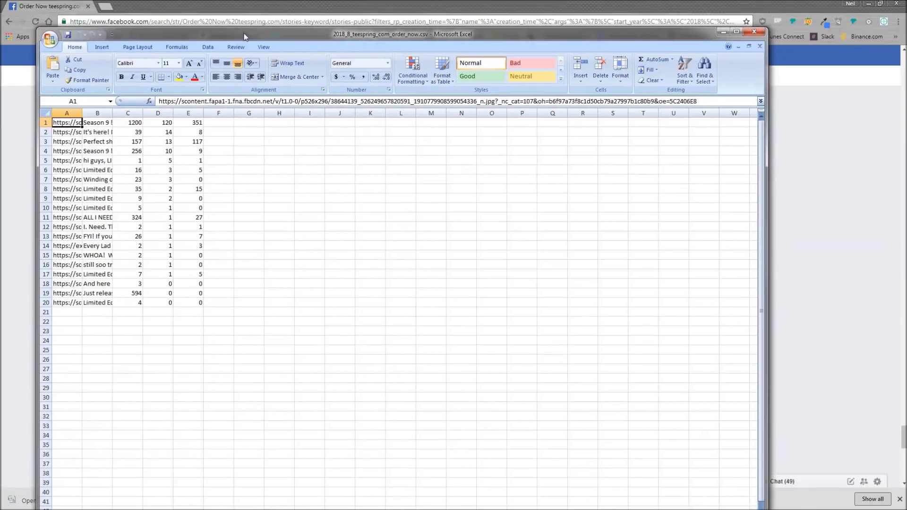
# Step: Widen columns A and B, then close the Order Now spreadsheet without saving changes
pyautogui.moveTo(83, 113); pyautogui.dragTo(378, 112)
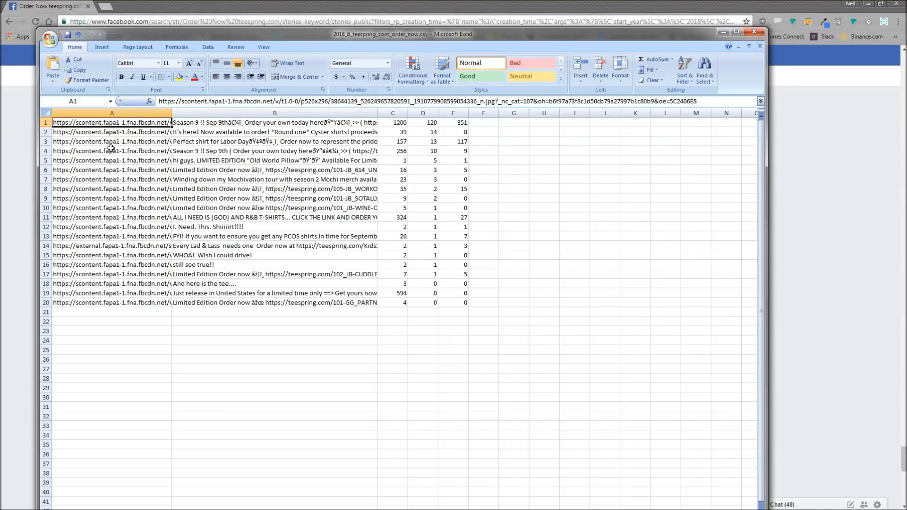
pyautogui.click(755, 36)
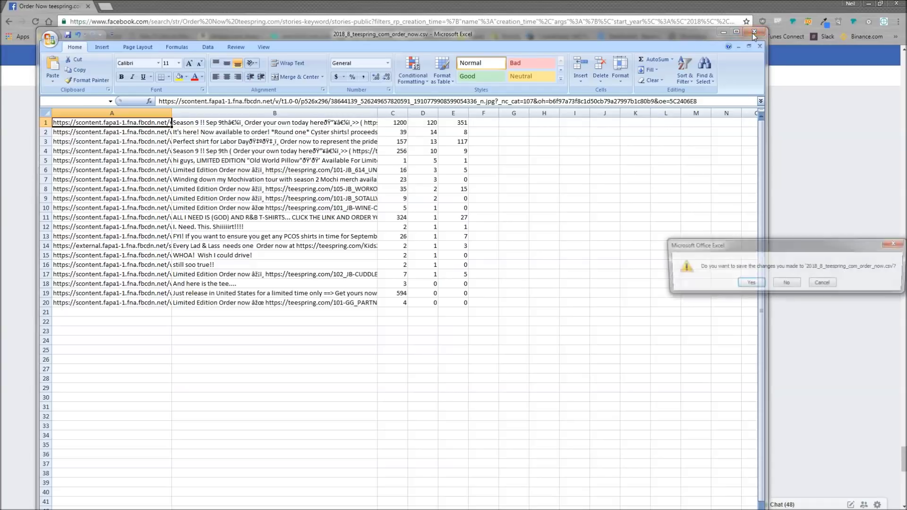
pyautogui.click(791, 287)
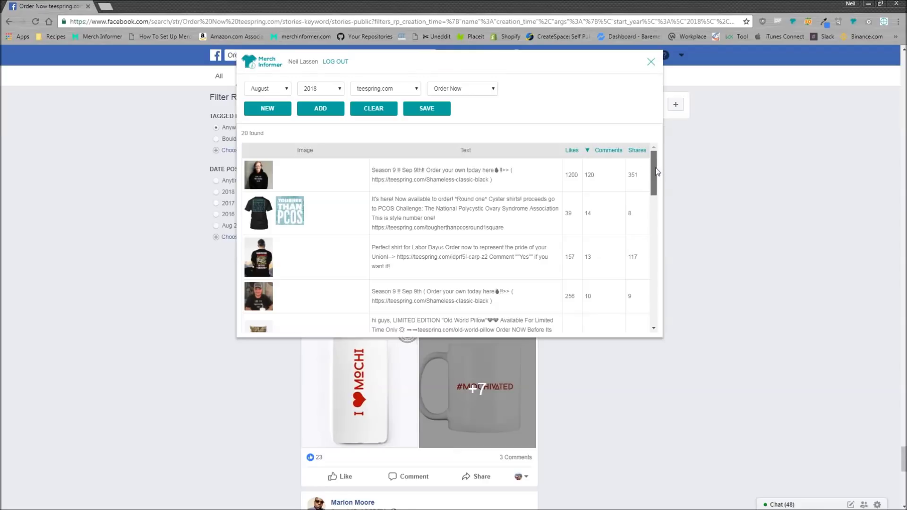
# Step: Switch the Facebook Hunter keyword phrase from Order Now to Buy Now
pyautogui.doubleClick(243, 133)
pyautogui.moveTo(657, 178); pyautogui.dragTo(587, 154)
pyautogui.click(446, 92)
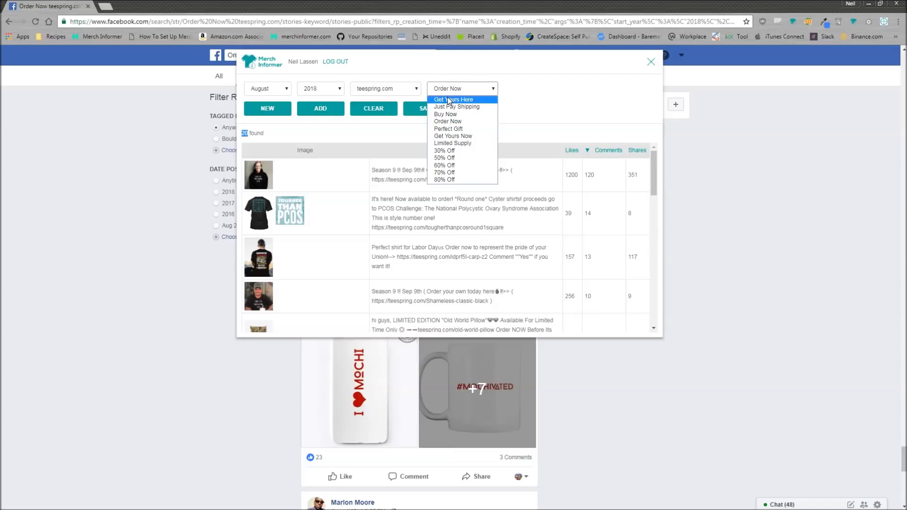
pyautogui.click(449, 114)
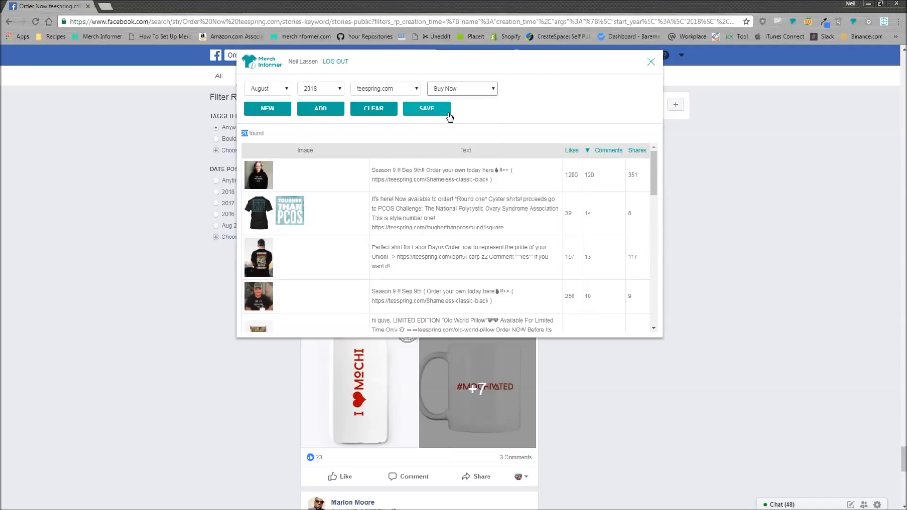
pyautogui.click(452, 90)
pyautogui.click(465, 116)
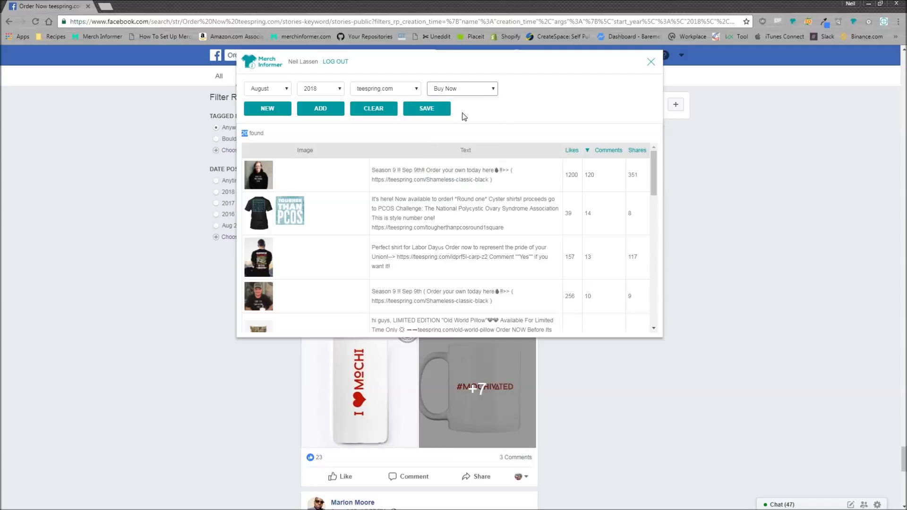
# Step: Add 36 Buy Now teespring.com posts and sort them by likes, highest (1700) first
pyautogui.click(332, 117)
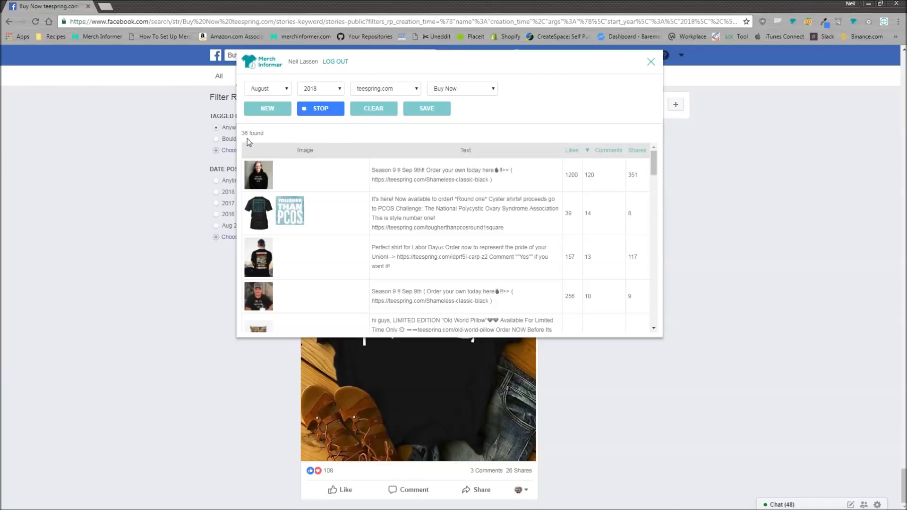
pyautogui.click(325, 110)
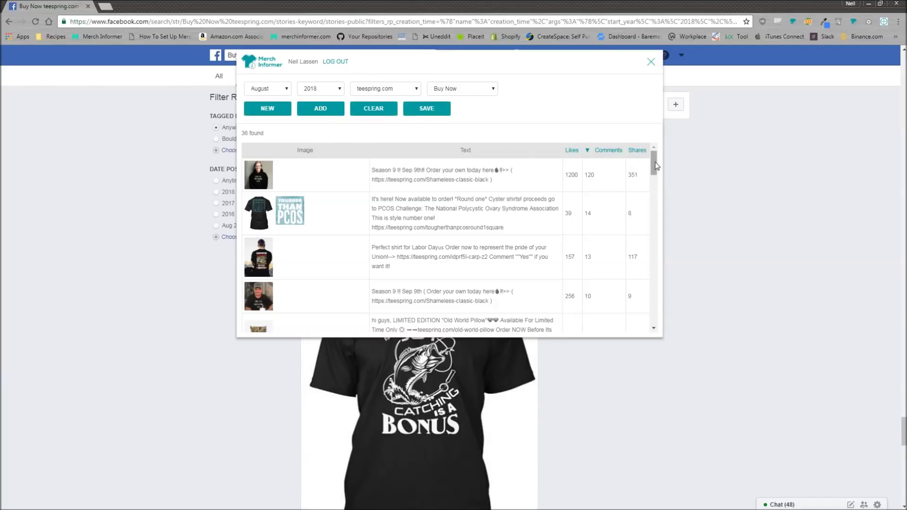
pyautogui.click(570, 152)
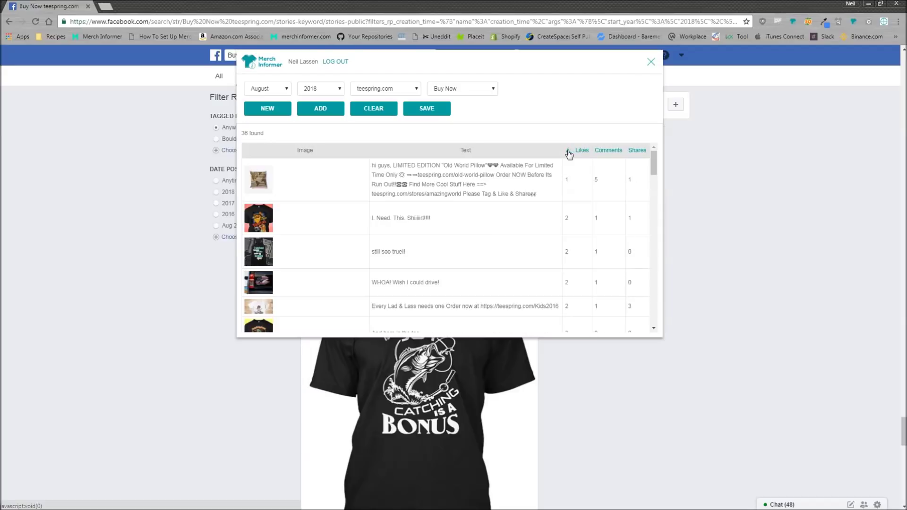
pyautogui.click(569, 152)
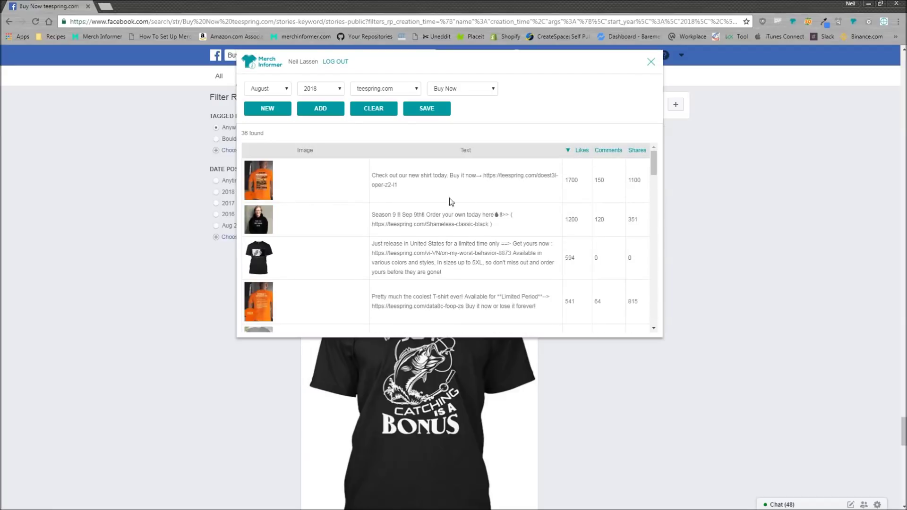
pyautogui.moveTo(260, 185)
# Step: Export the Buy Now results to 2018_8_teespring_com_buy_now.csv, open it in Excel, and widen column A
pyautogui.click(422, 113)
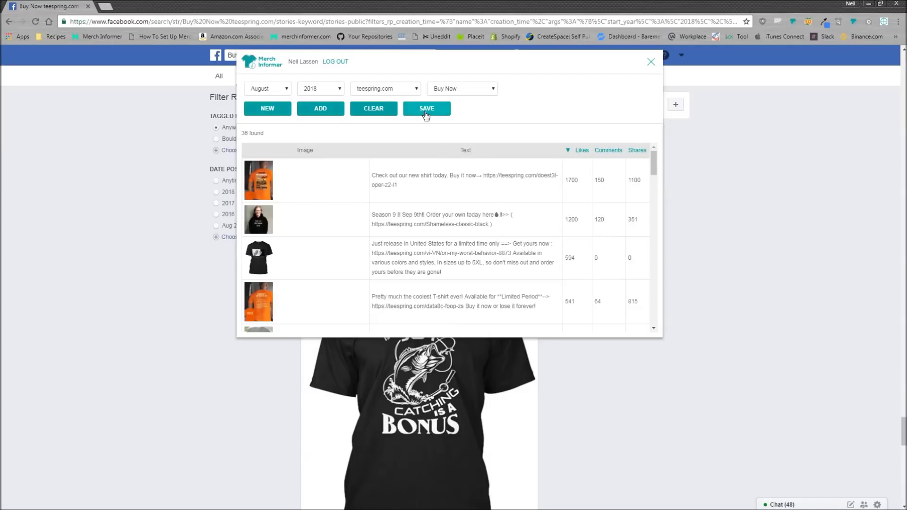
pyautogui.click(47, 500)
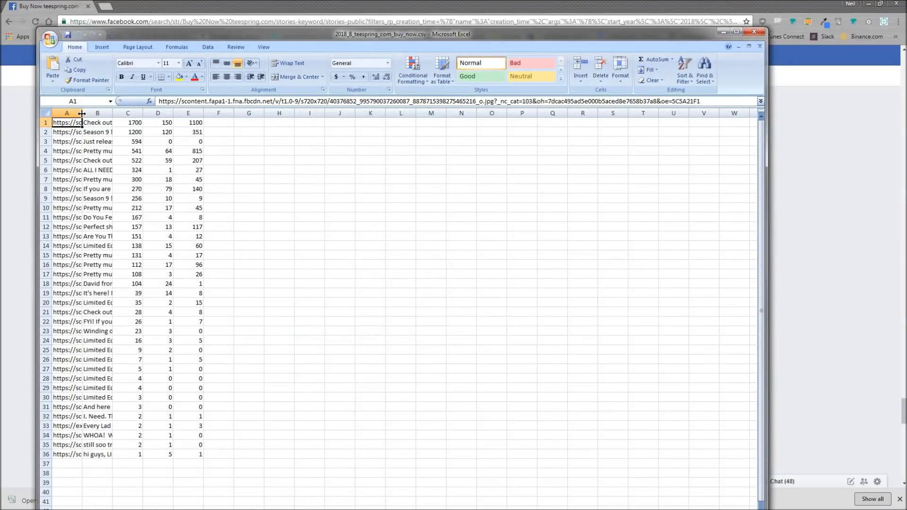
pyautogui.moveTo(82, 113); pyautogui.dragTo(219, 112)
# Step: Copy the full image URL from cell A1, then minimize Excel
pyautogui.doubleClick(91, 123)
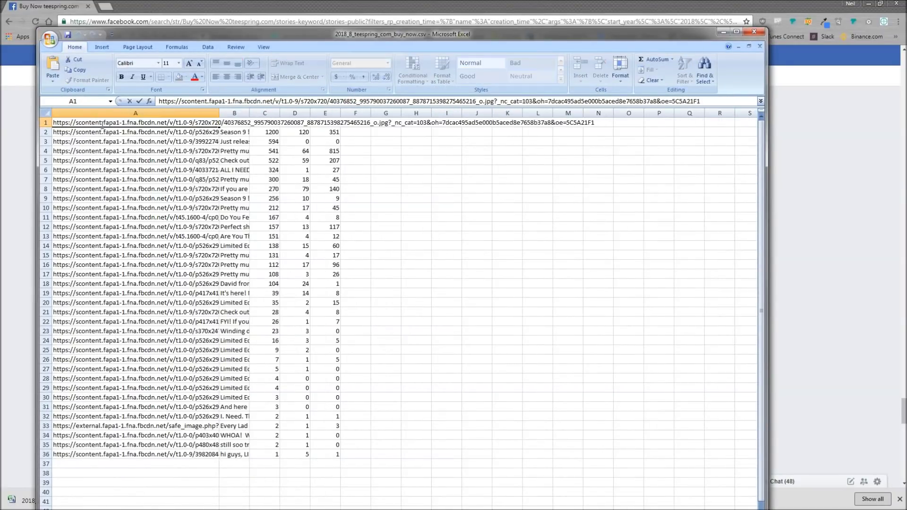
pyautogui.moveTo(594, 123); pyautogui.dragTo(53, 122)
pyautogui.hotkey('ctrl', 'c')
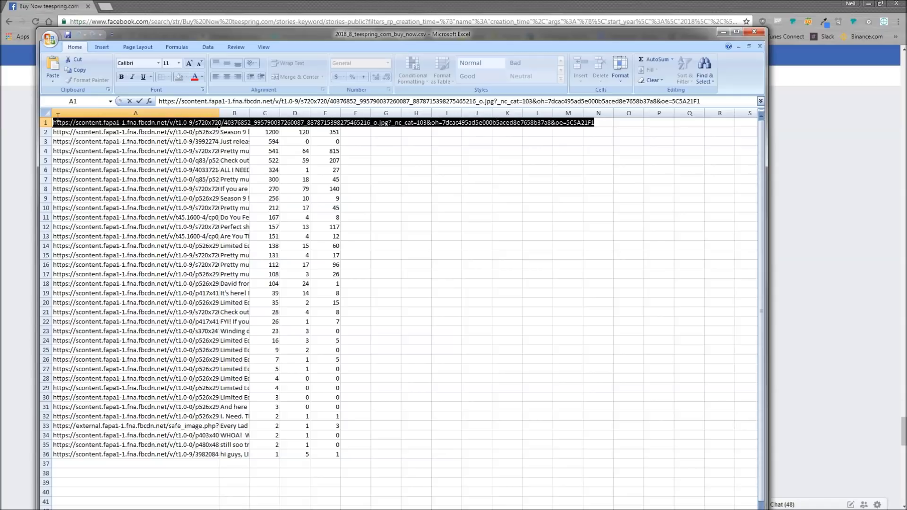
pyautogui.click(721, 33)
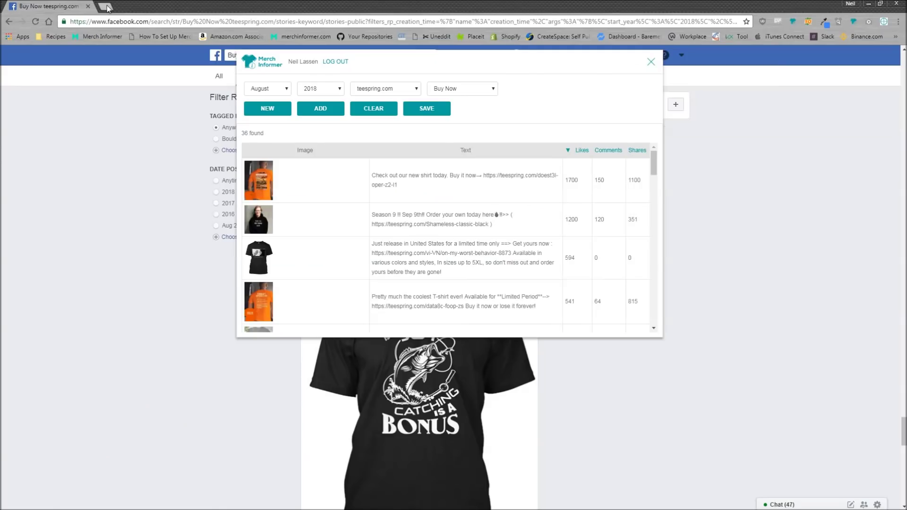
# Step: Load the copied image URL to view the orange operator shirt, then go back to the Facebook results
pyautogui.click(134, 21)
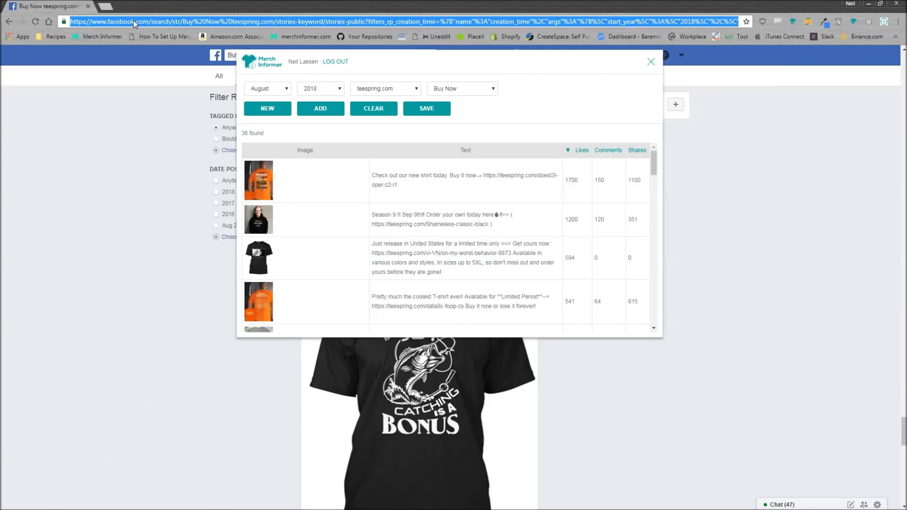
pyautogui.hotkey('ctrl', 'v')
pyautogui.press('Return')
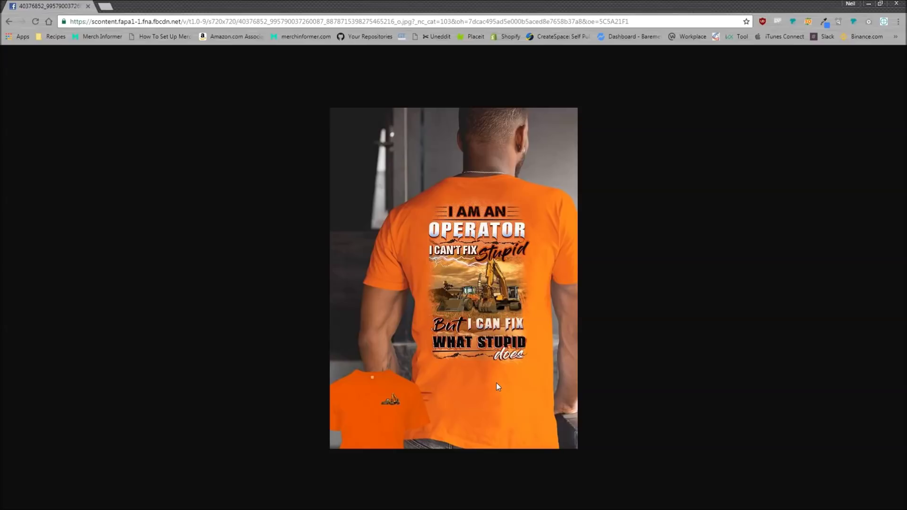
pyautogui.click(14, 21)
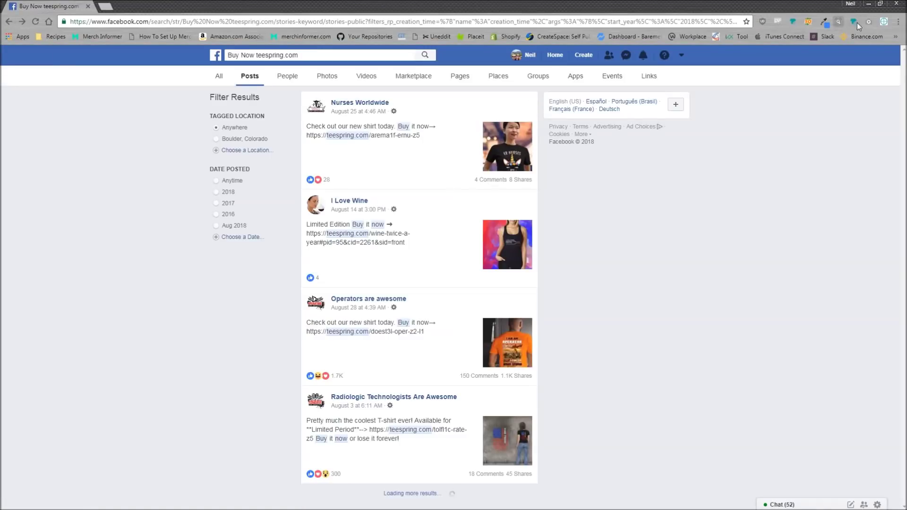
# Step: Scan the page for Buy Now posts, getting 7 results, the top with 1700 likes, 150 comments, 1100 shares
pyautogui.click(884, 21)
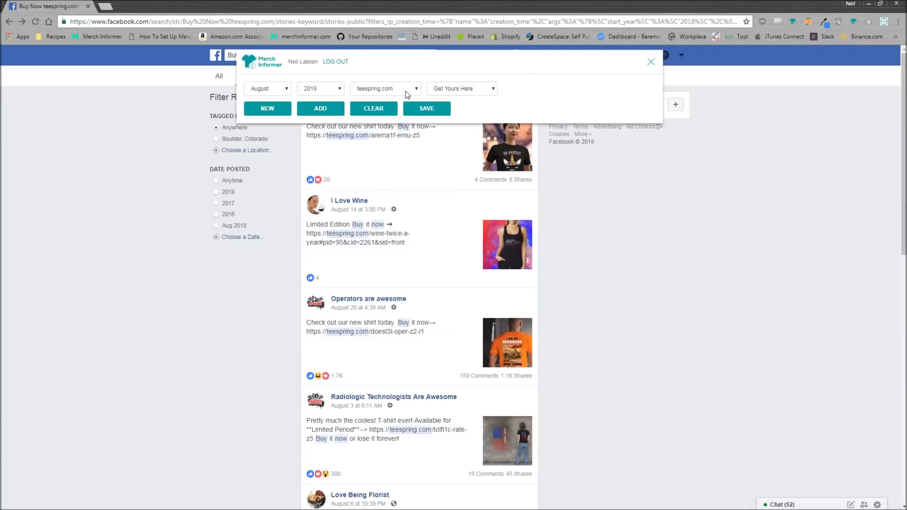
pyautogui.click(485, 91)
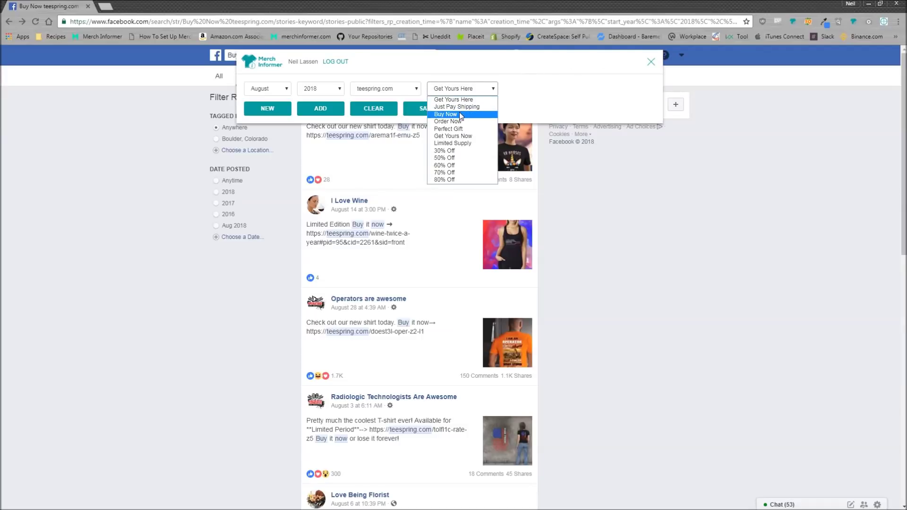
pyautogui.click(446, 115)
pyautogui.click(271, 109)
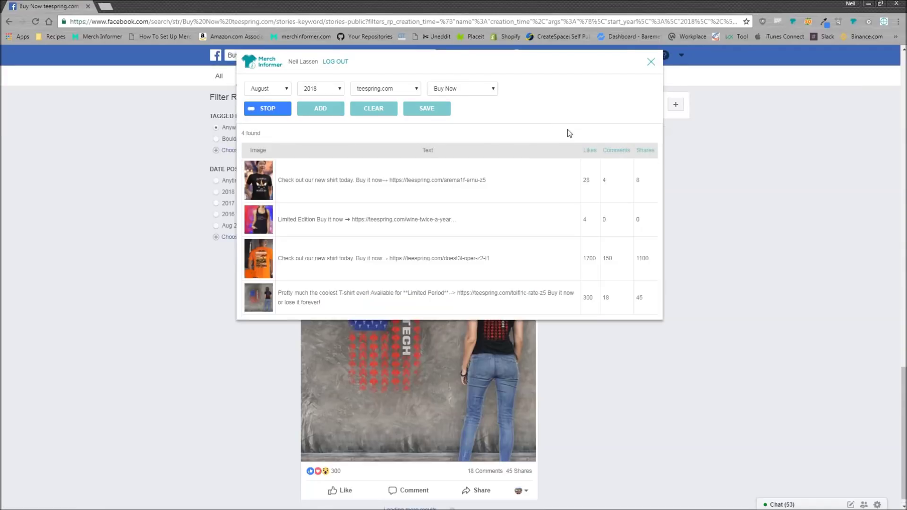
pyautogui.click(272, 109)
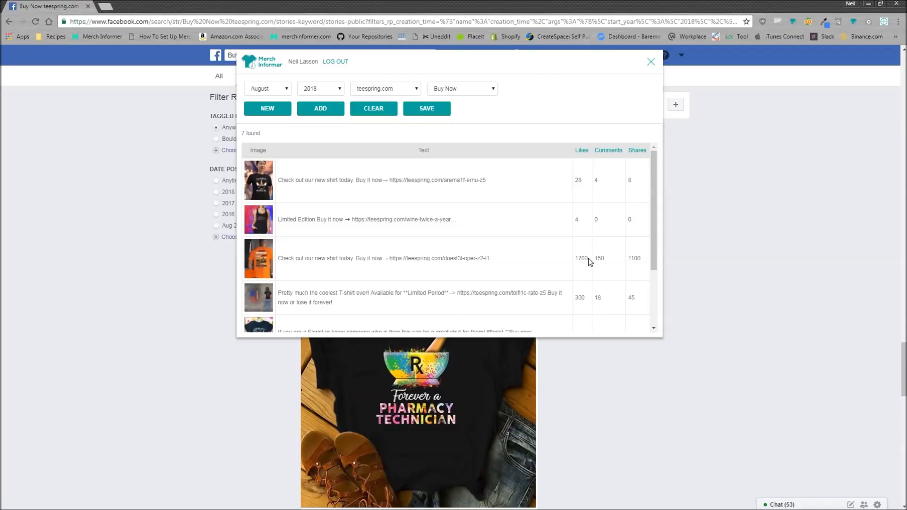
pyautogui.moveTo(590, 262); pyautogui.dragTo(628, 262)
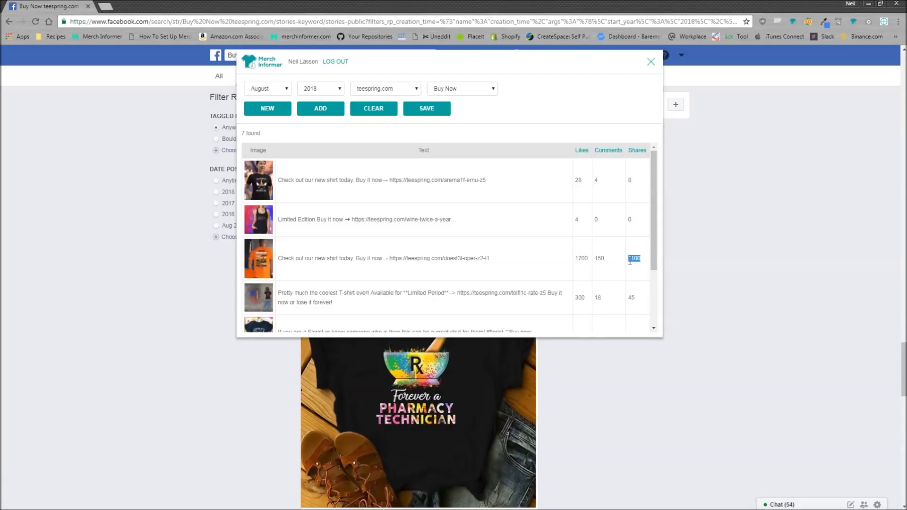